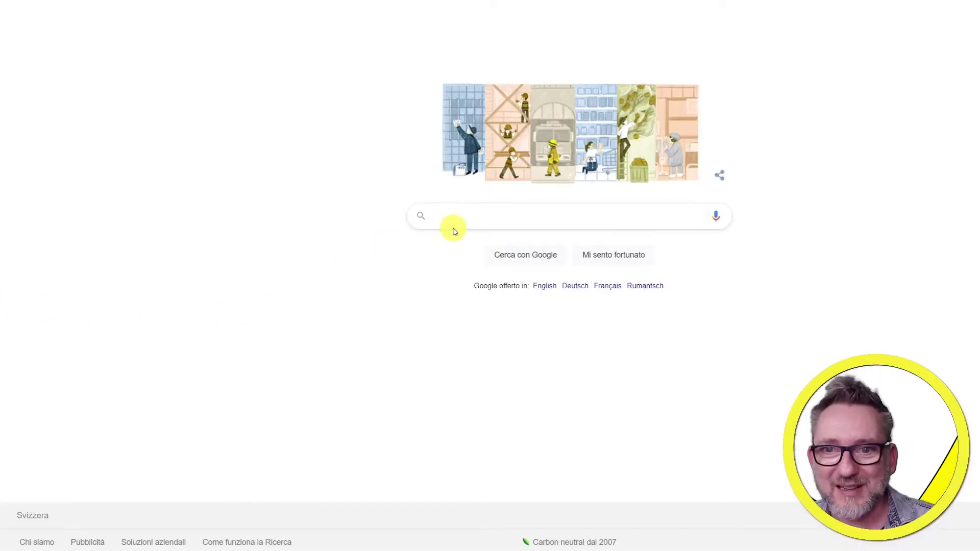
Google 'audio monitor plugin obs' and open the Audio Monitor result on the OBS Forums
left_click(470, 216)
type("aud")
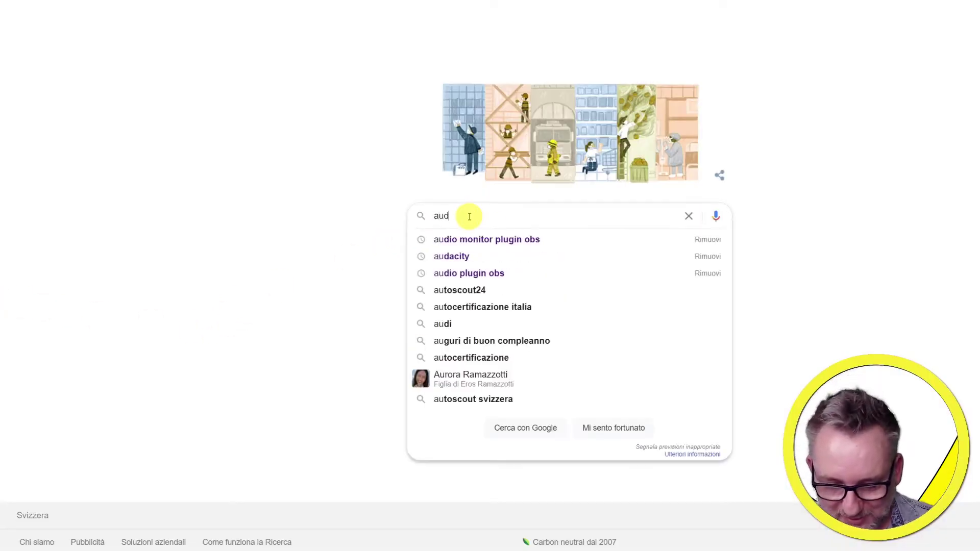
type("io monitor plugi")
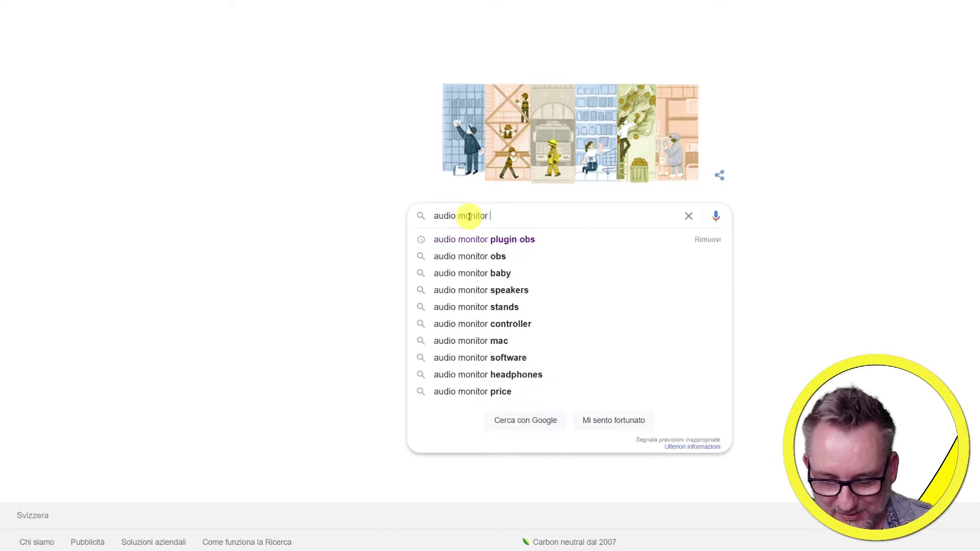
type("n obs")
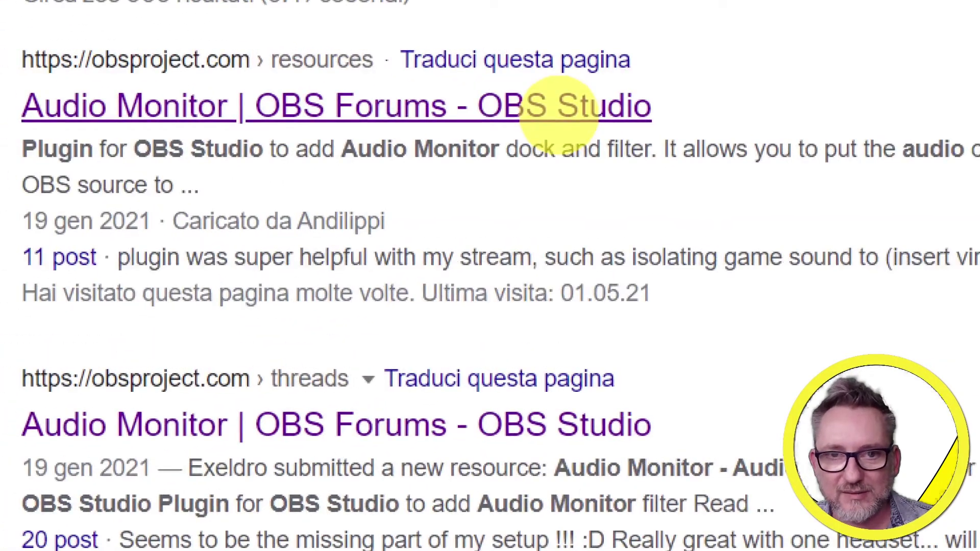
left_click(131, 120)
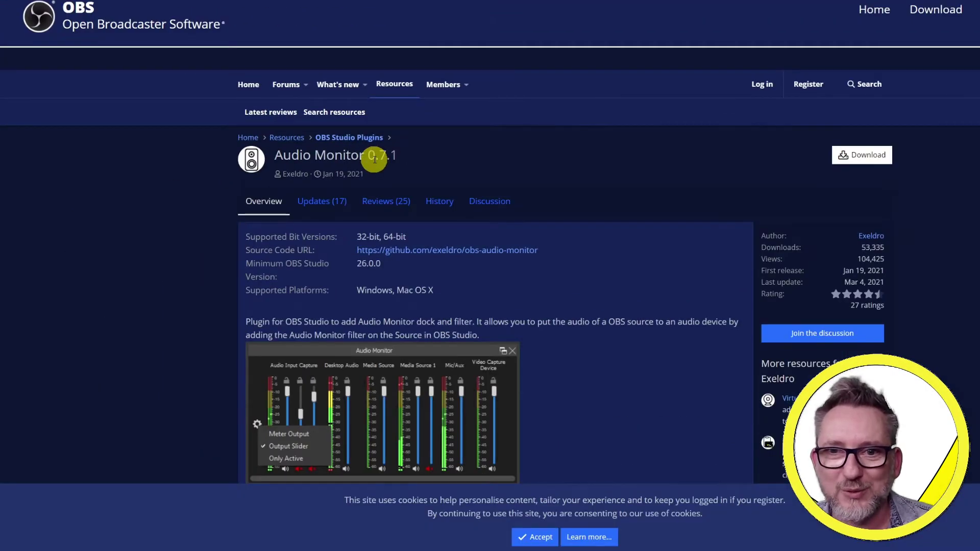
Download audio-monitor-0.7.1-windows-installer.zip from the plugin page's download list
left_click(855, 158)
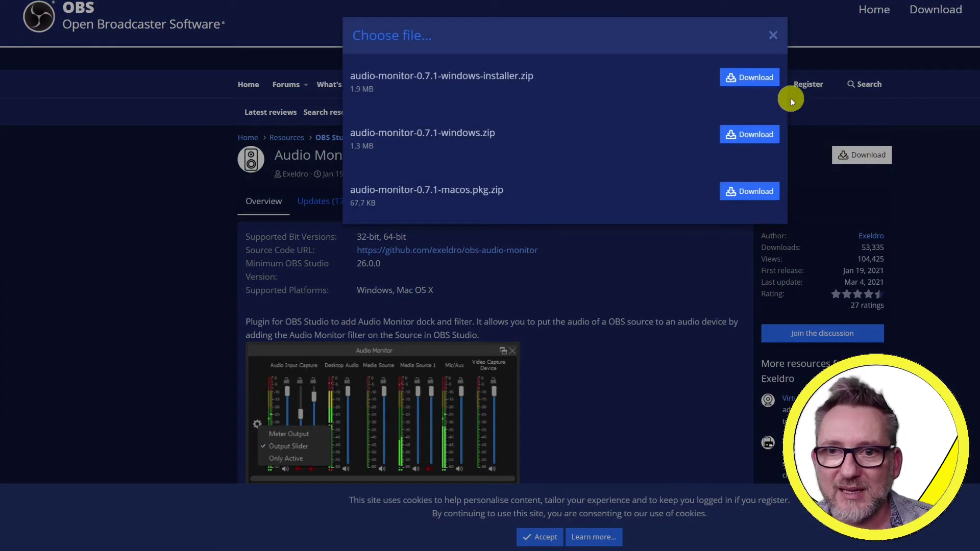
left_click(756, 78)
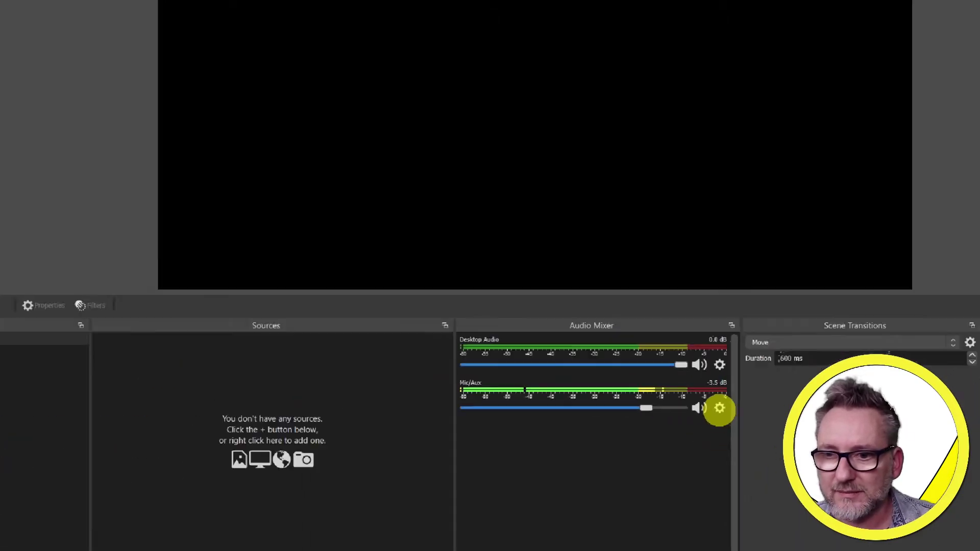
Add an Audio Monitor filter to Mic/Aux, keeping the default name 'Audio Monitor'
left_click(720, 408)
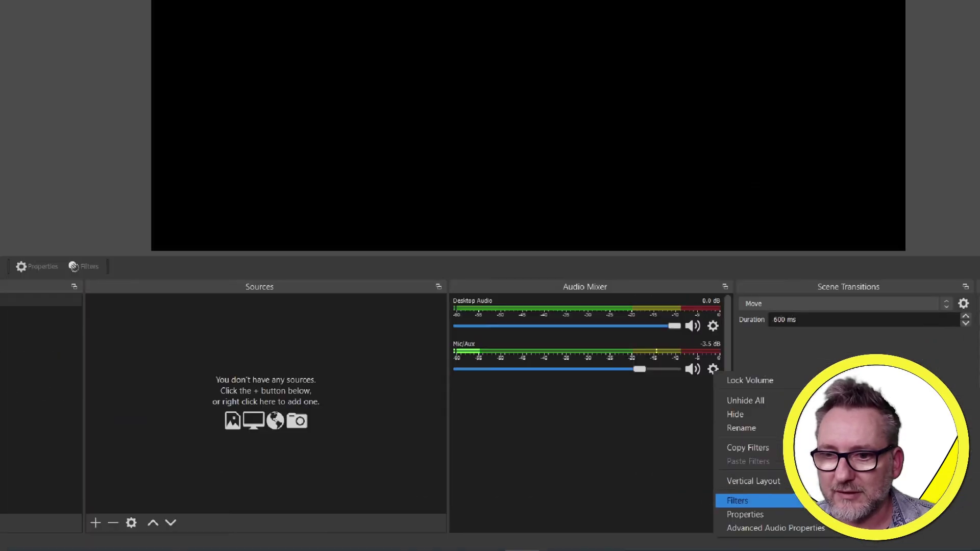
left_click(765, 506)
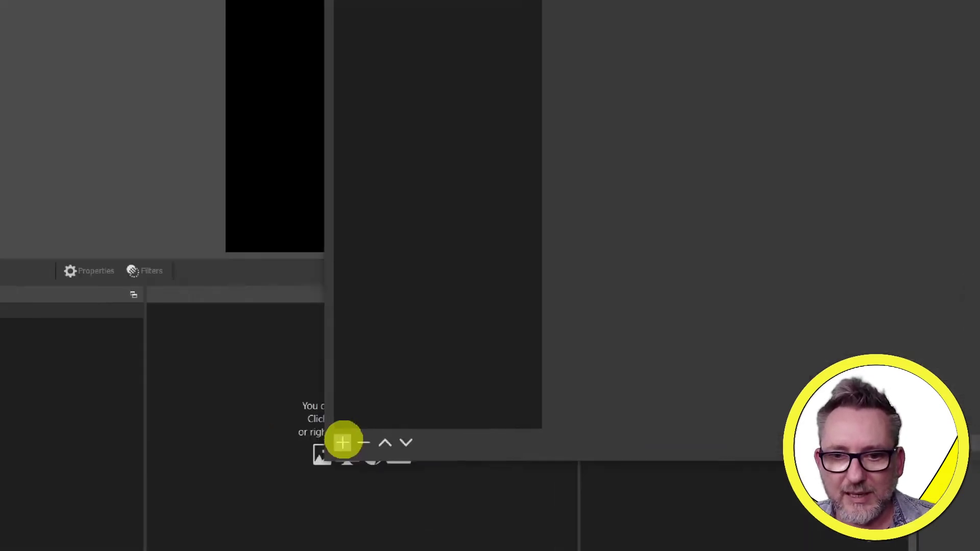
left_click(343, 442)
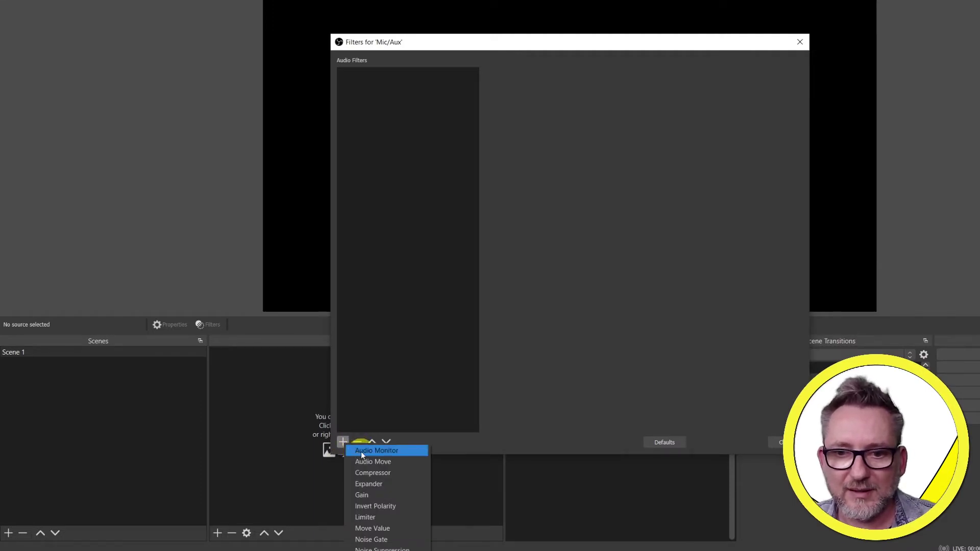
left_click(361, 452)
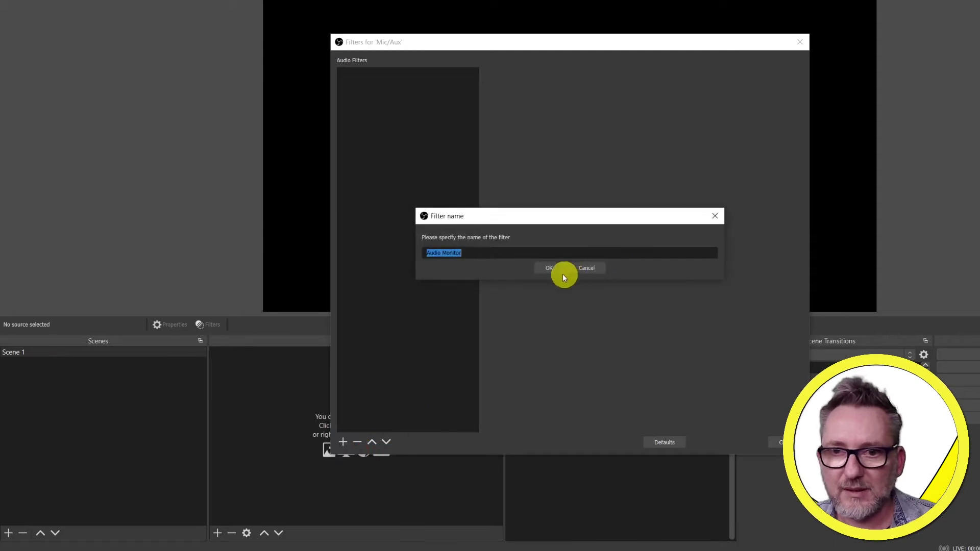
left_click(549, 269)
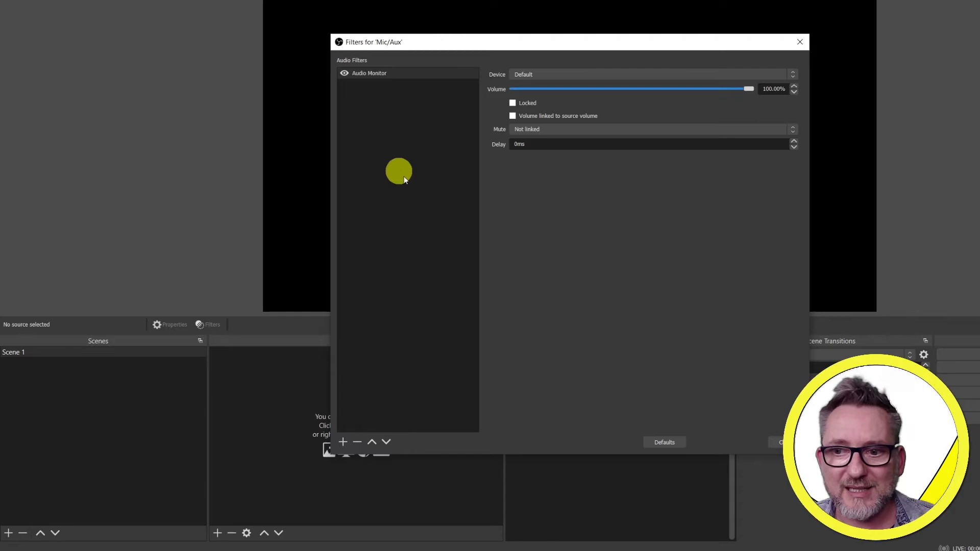
Mute Desktop Audio and give Mic/Aux a 300 ms sync offset, leaving monitoring Off
left_click(779, 442)
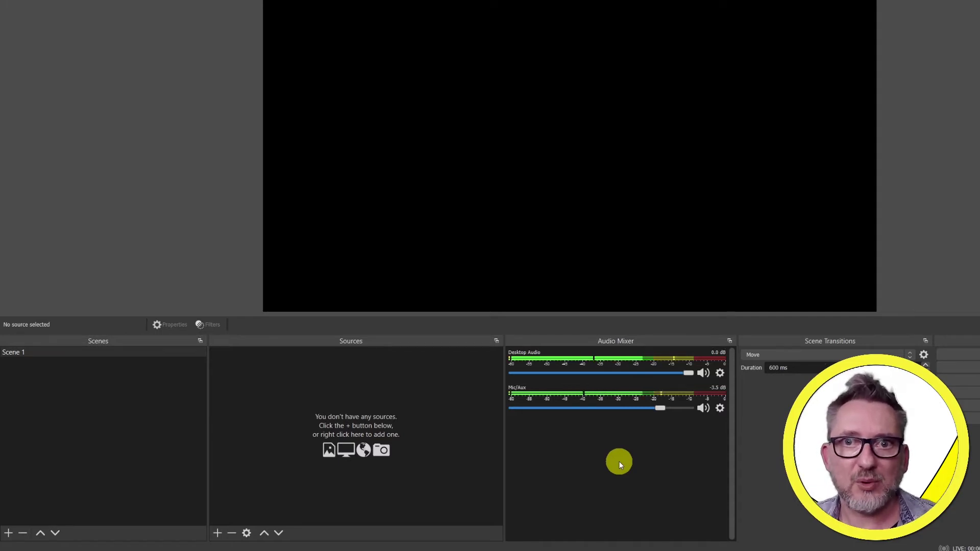
key("m")
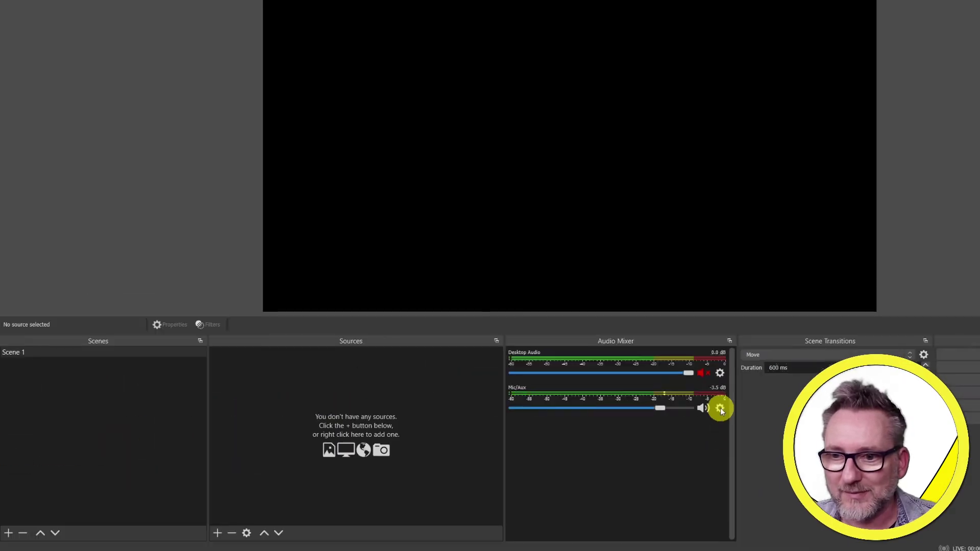
left_click(719, 409)
left_click(744, 536)
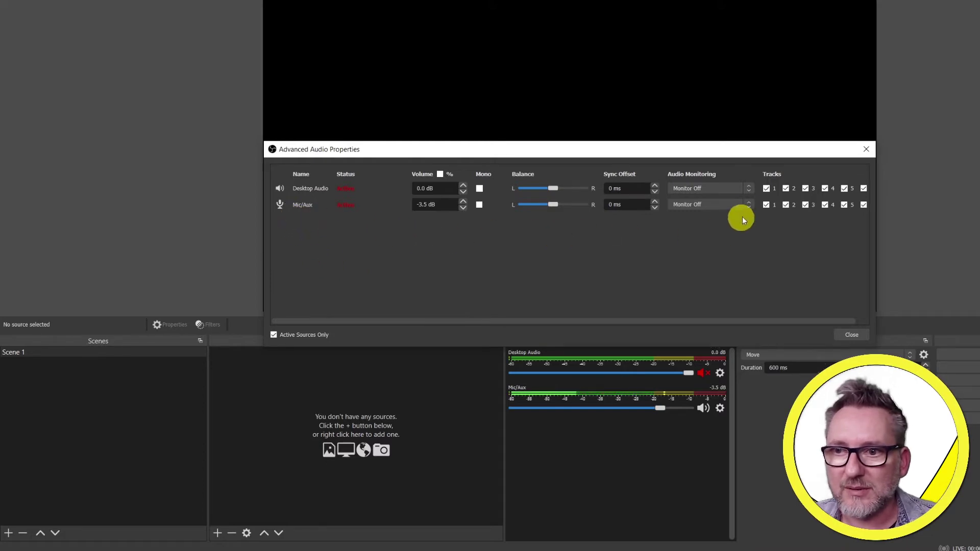
left_click(750, 205)
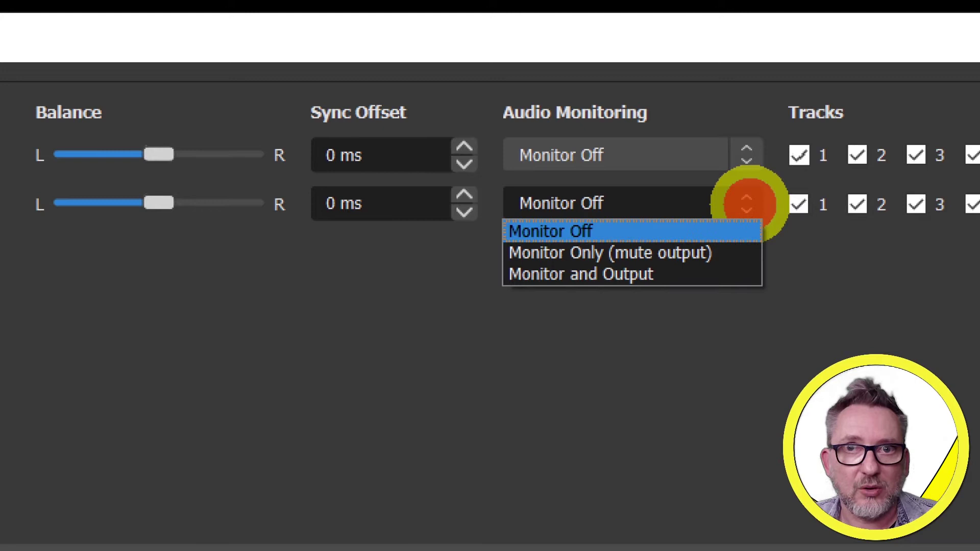
left_click(378, 356)
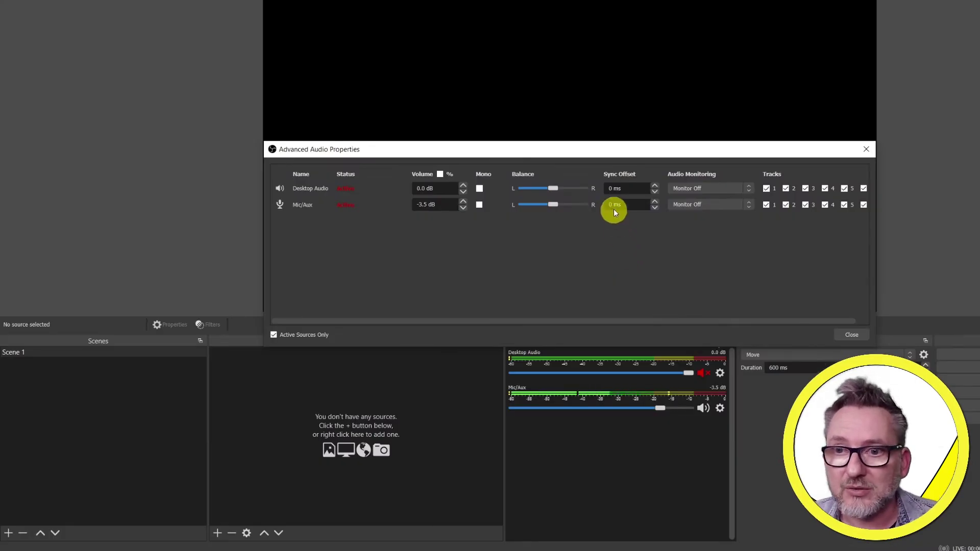
double_click(615, 206)
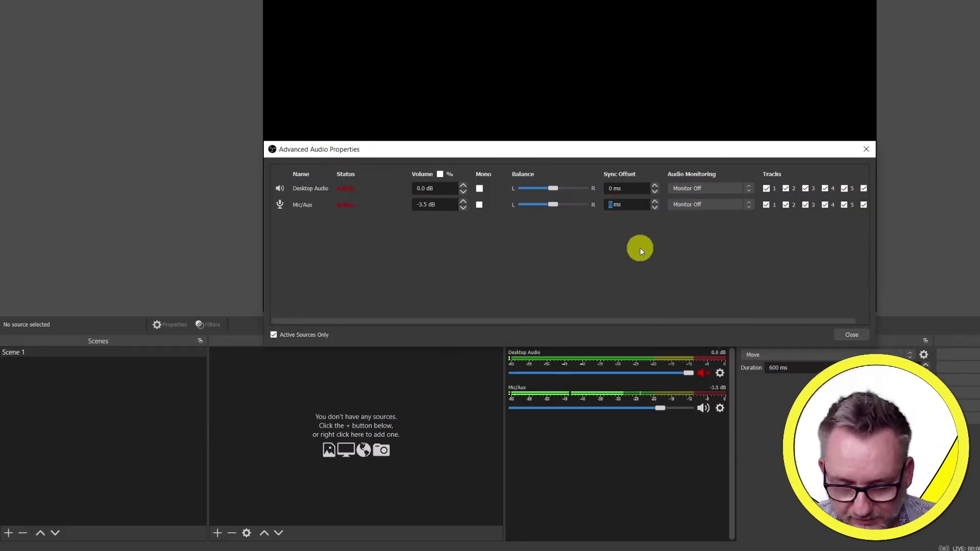
type("300")
left_click(648, 266)
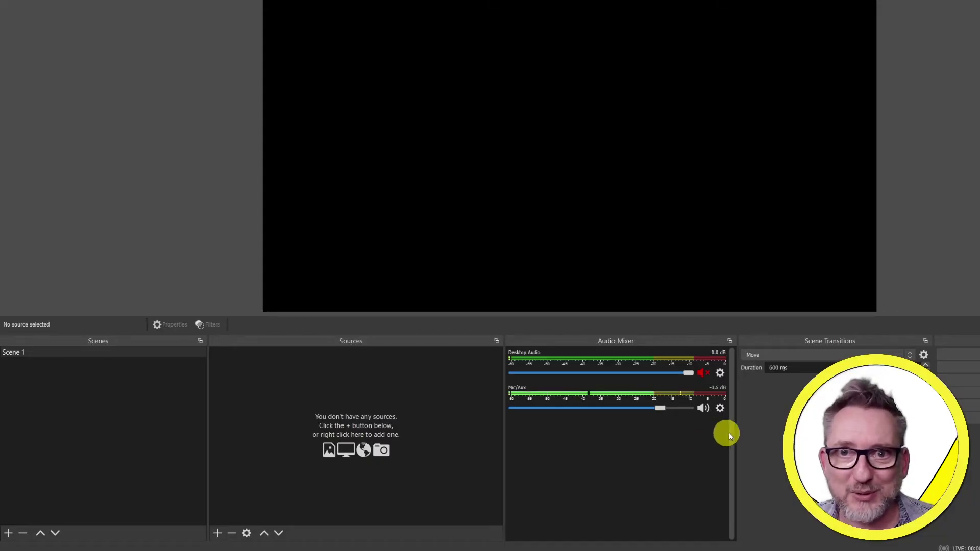
Try the Casque headset as the Audio Monitor output device, then switch back to Default
left_click(720, 408)
left_click(748, 514)
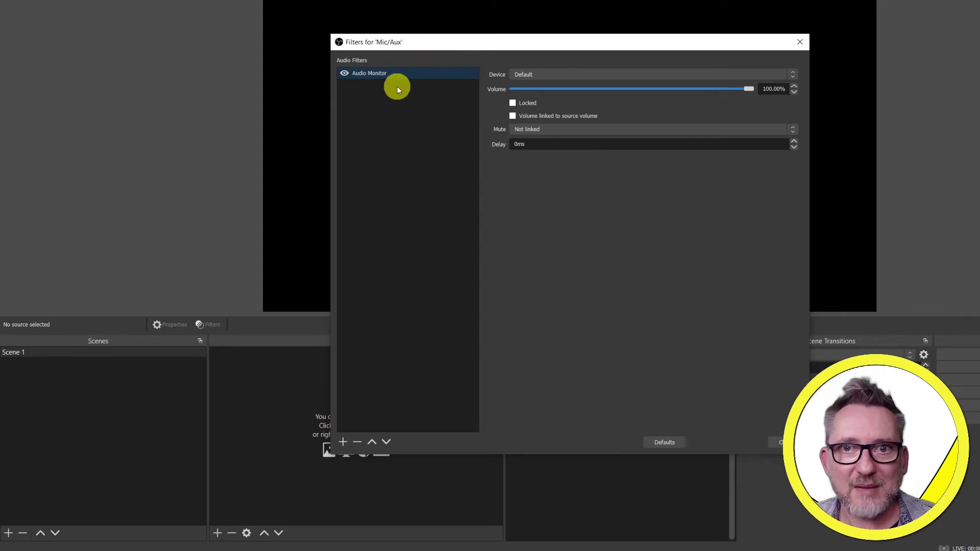
left_click(560, 75)
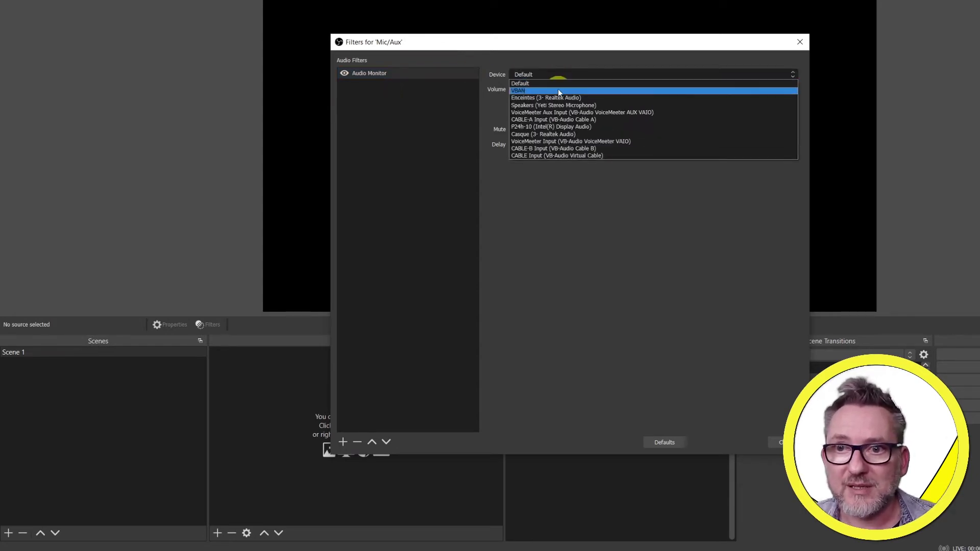
left_click(556, 133)
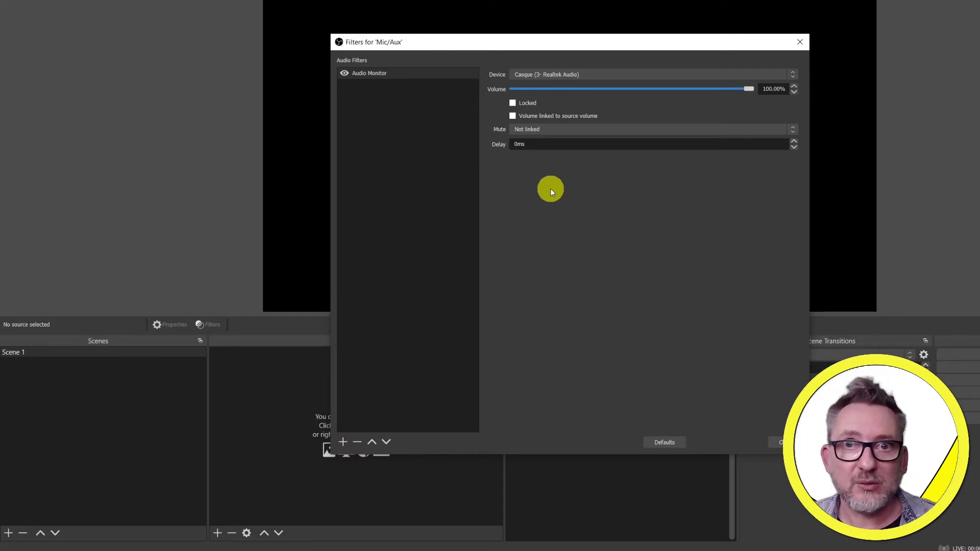
left_click(556, 74)
left_click(541, 74)
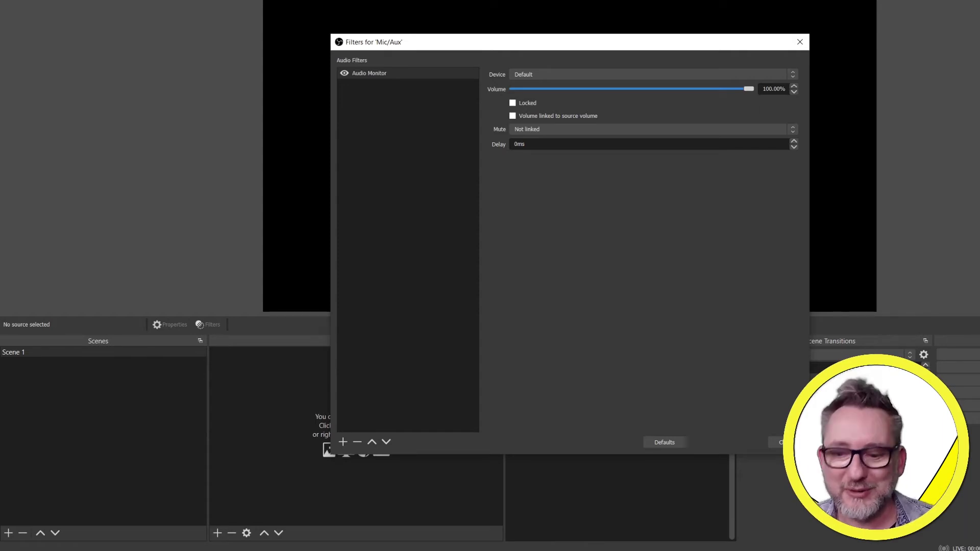
Search Google for 'vb audio' and open the VB-Audio home page
left_click(447, 215)
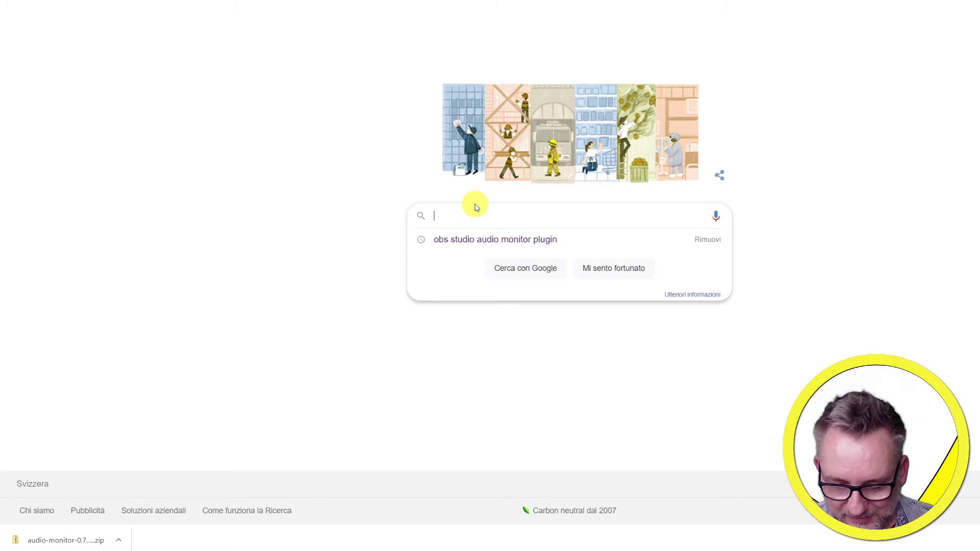
type("v")
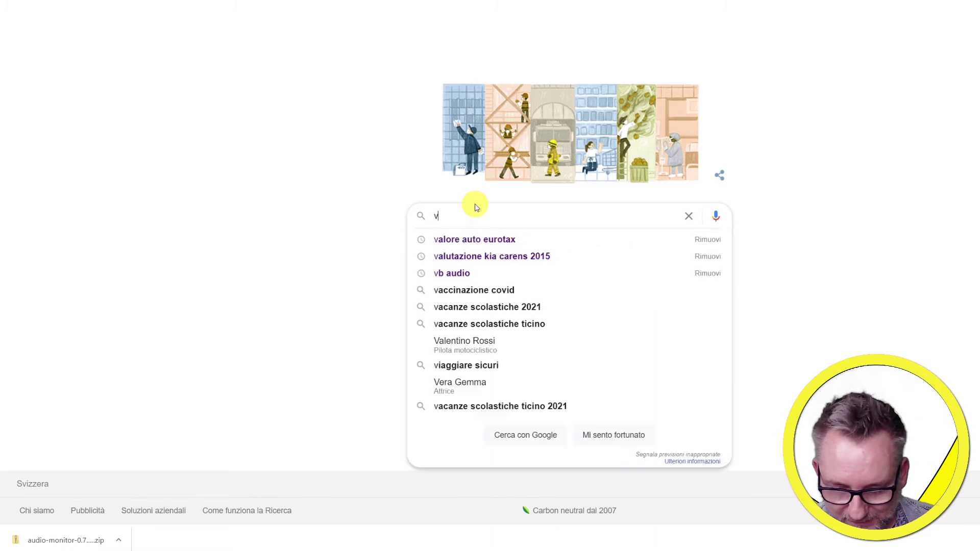
type("b")
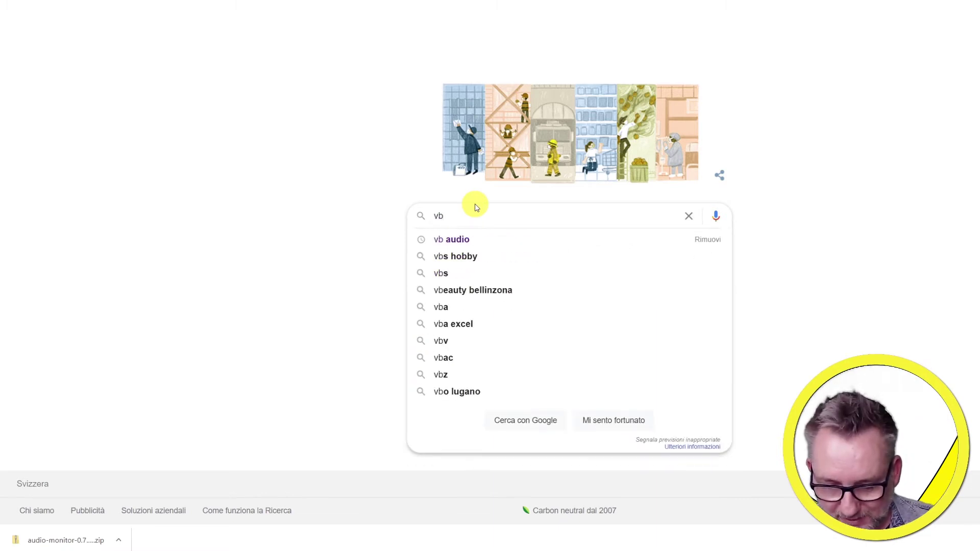
type(" audio")
key("Return")
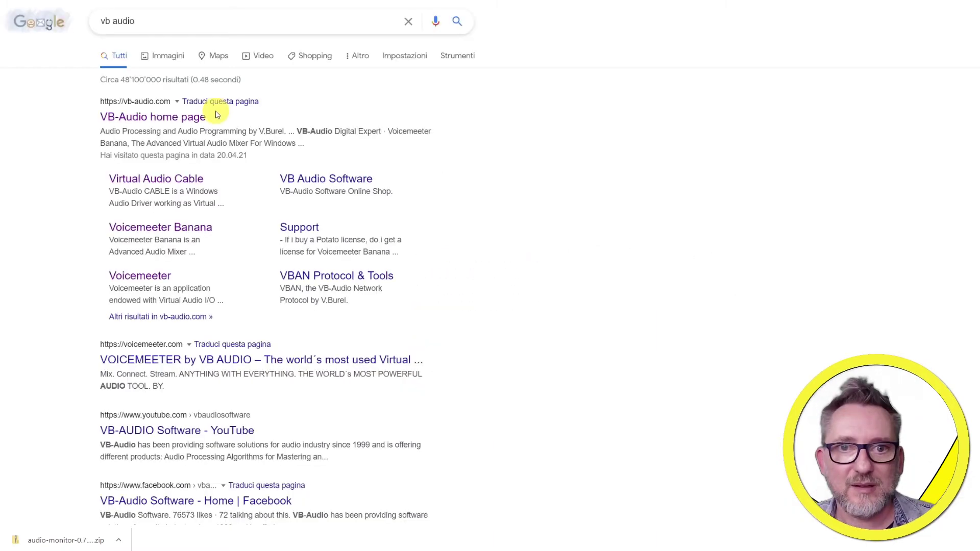
left_click(188, 122)
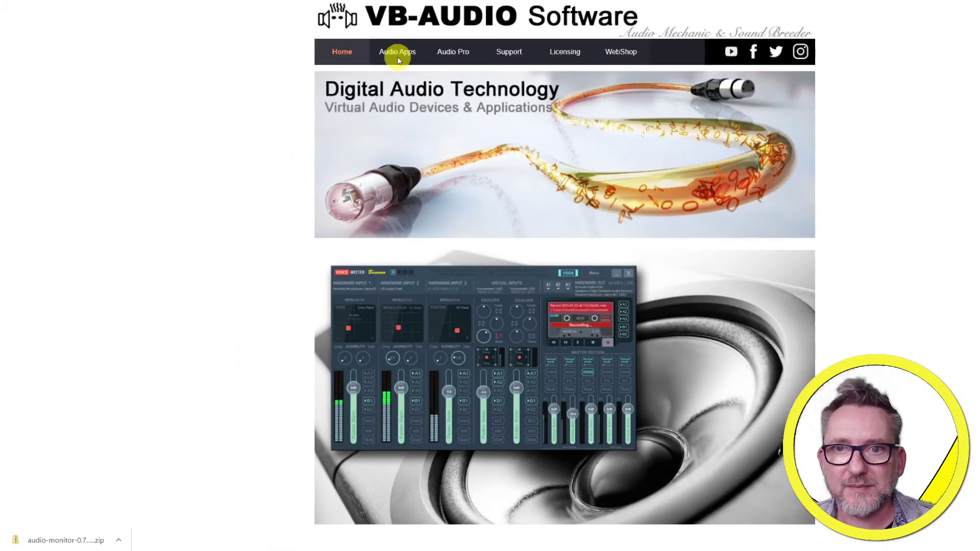
Download the Windows VBCABLE_Driver_Pack43.zip from the Virtual Audio Cable page
left_click(397, 49)
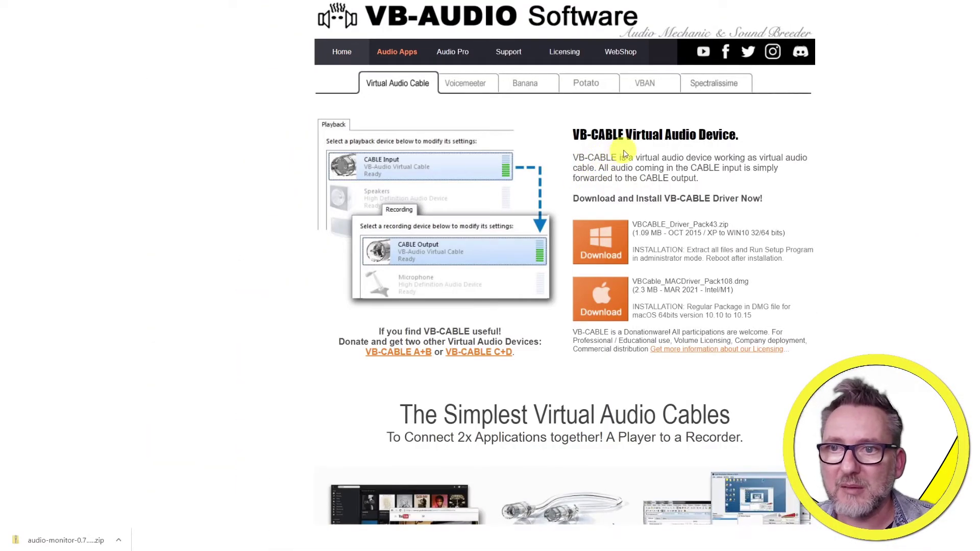
scroll(661, 154, "down", 1)
left_click(611, 190)
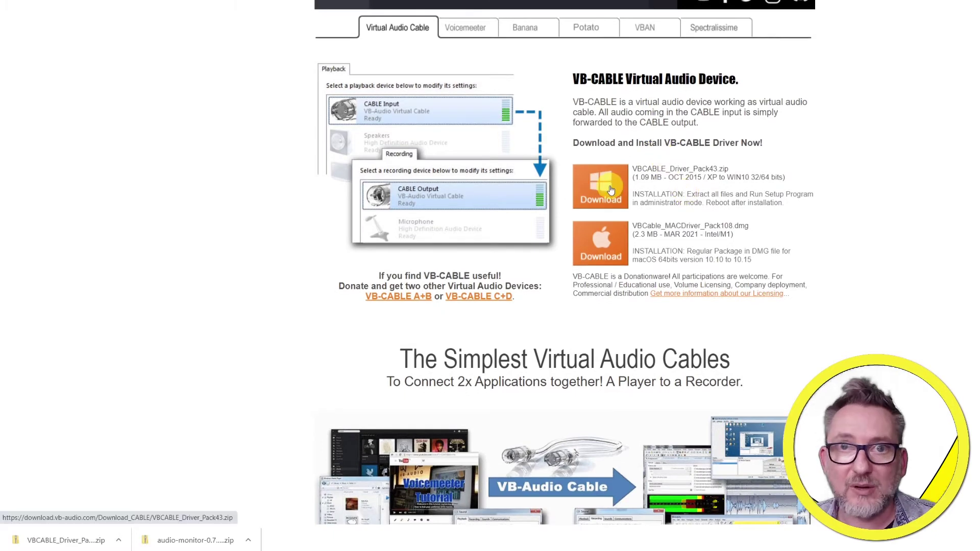
left_click(610, 190)
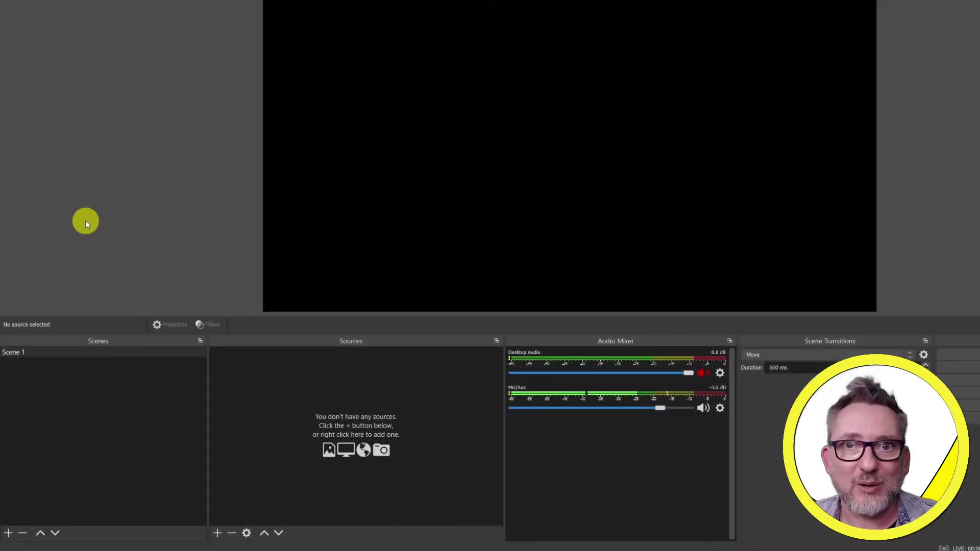
Set the Mic/Aux Audio Monitor filter's device to CABLE Input (VB-Audio Virtual Cable)
left_click(720, 409)
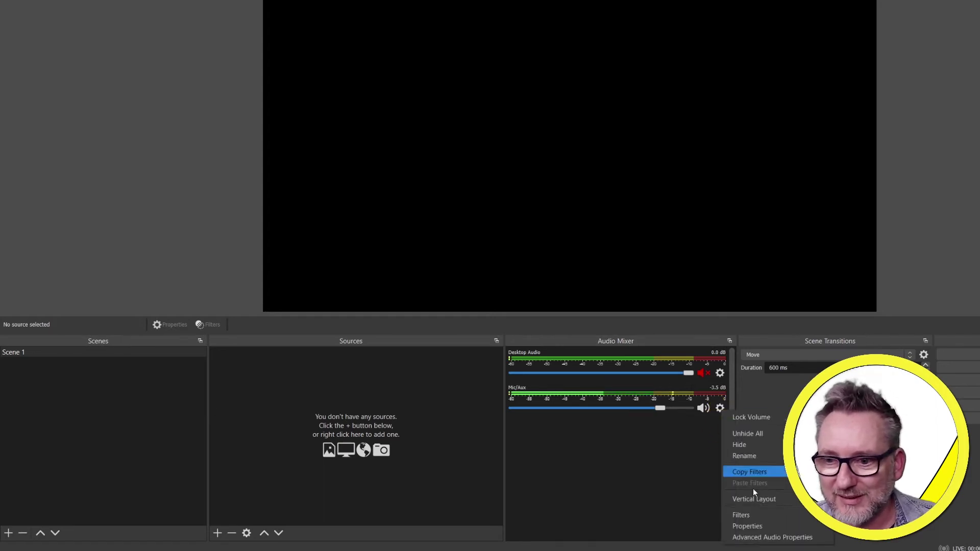
left_click(756, 515)
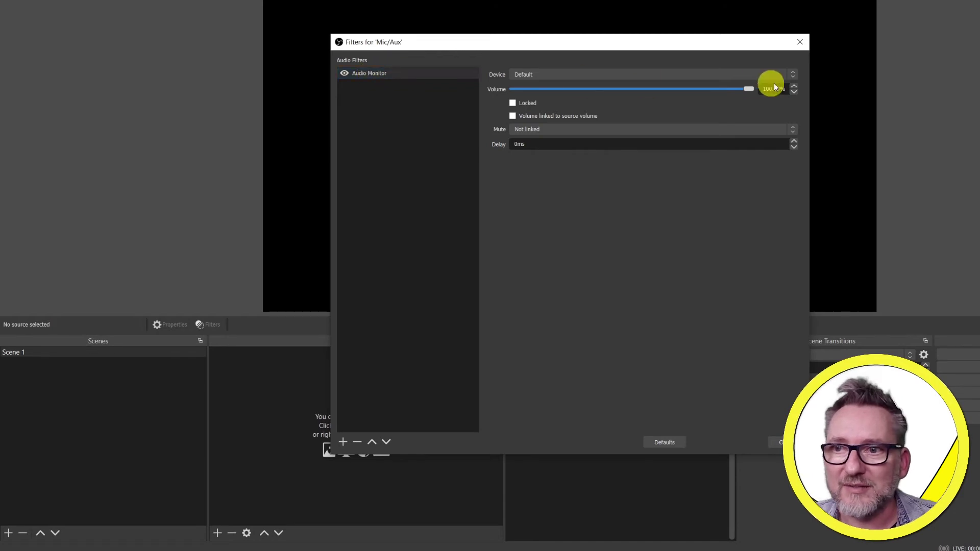
left_click(795, 76)
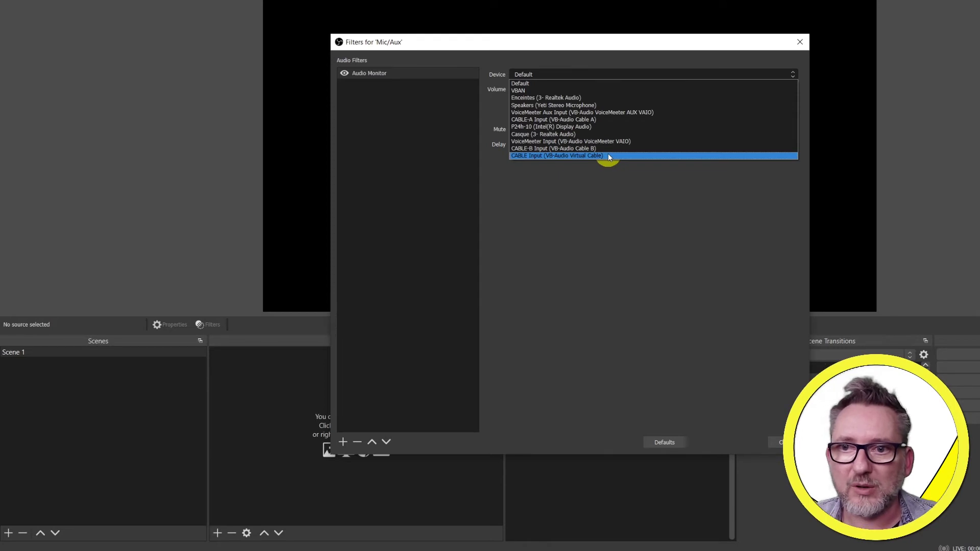
left_click(610, 158)
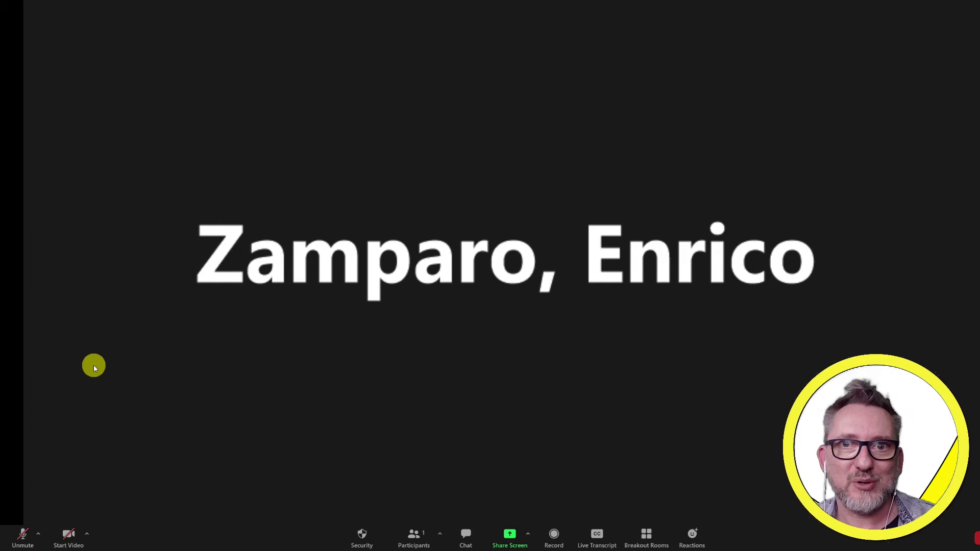
Choose CABLE Output (VB-Audio Virtual Cable) as Zoom's microphone and unmute it
left_click(38, 536)
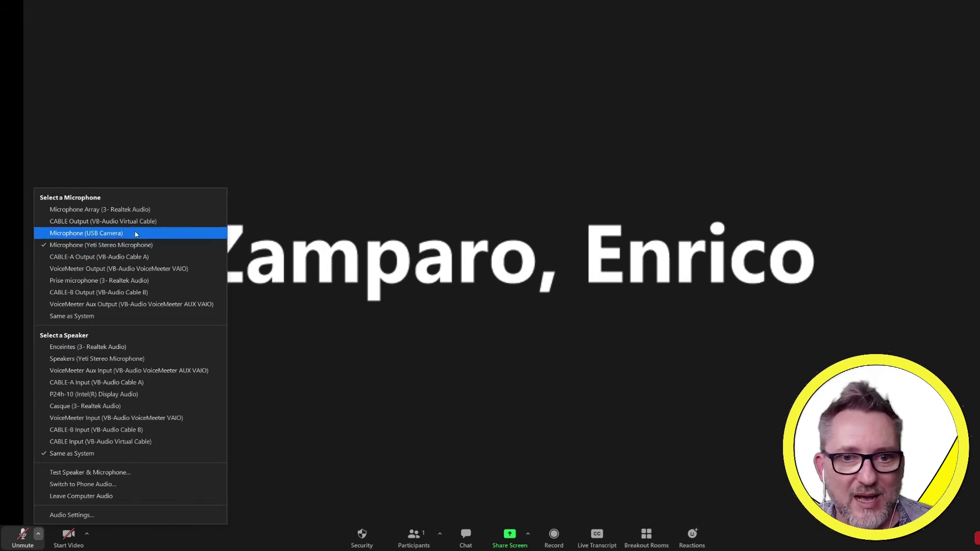
left_click(161, 221)
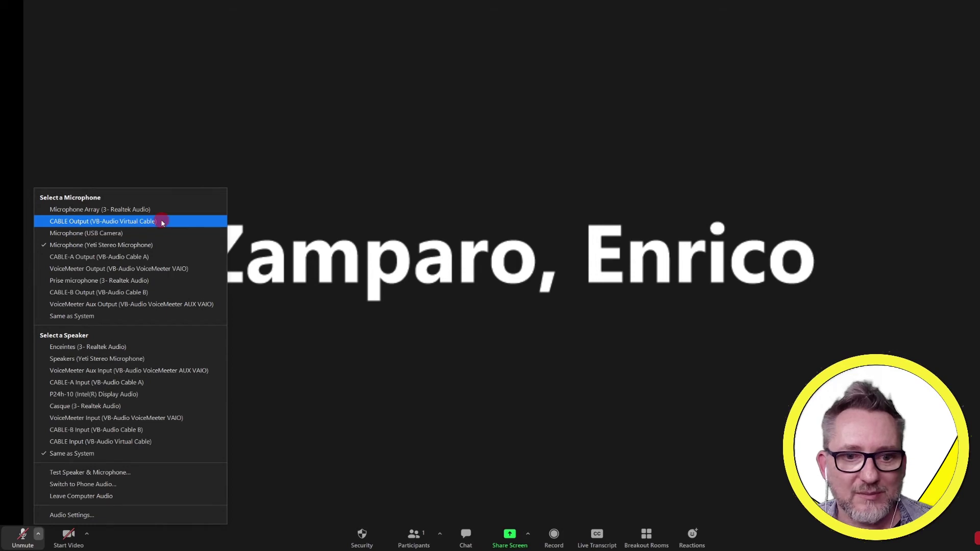
left_click(24, 536)
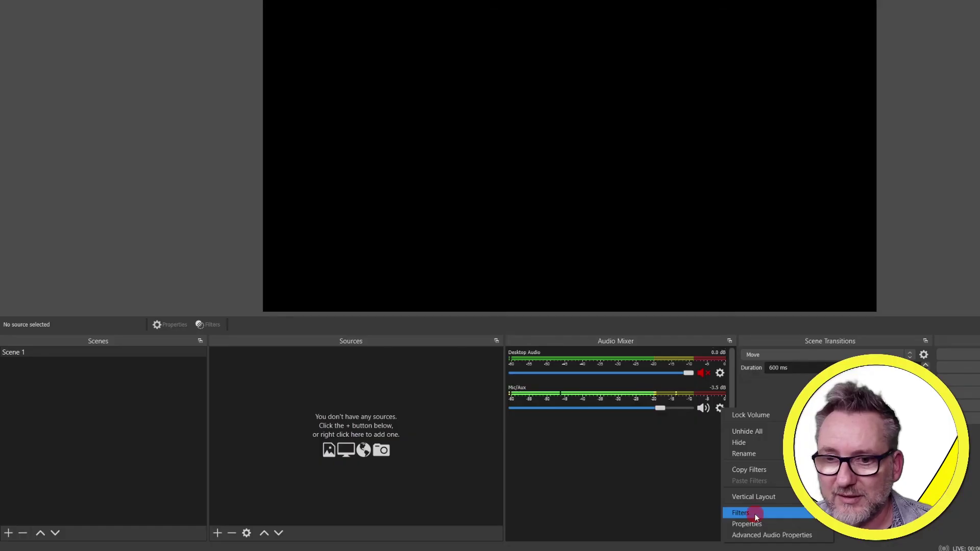
In the Mic/Aux filters, edit the Audio Monitor's Delay value
left_click(755, 513)
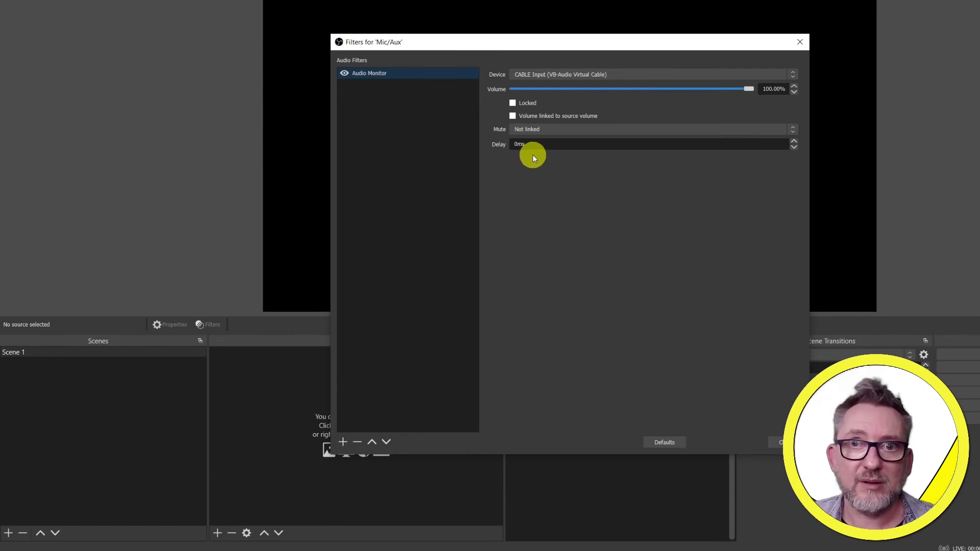
double_click(519, 145)
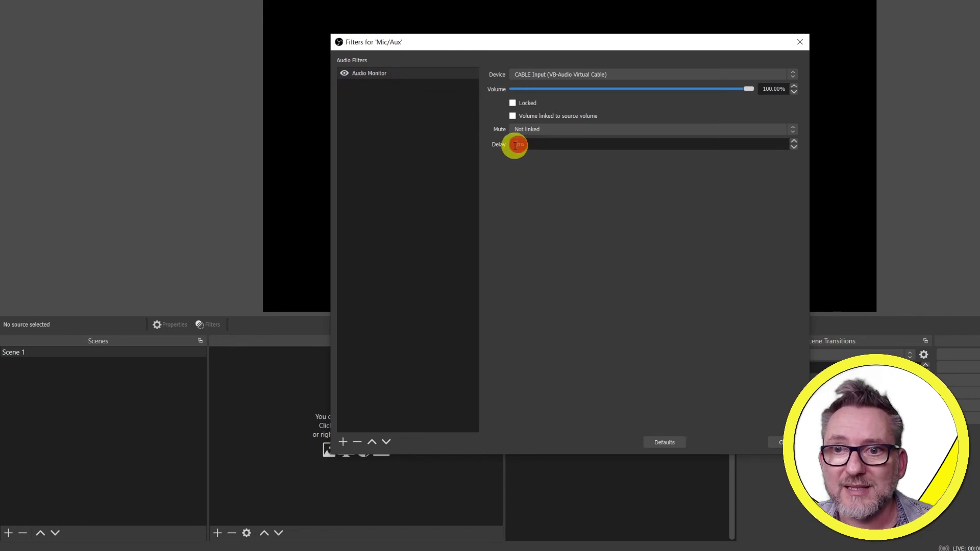
key("Tab")
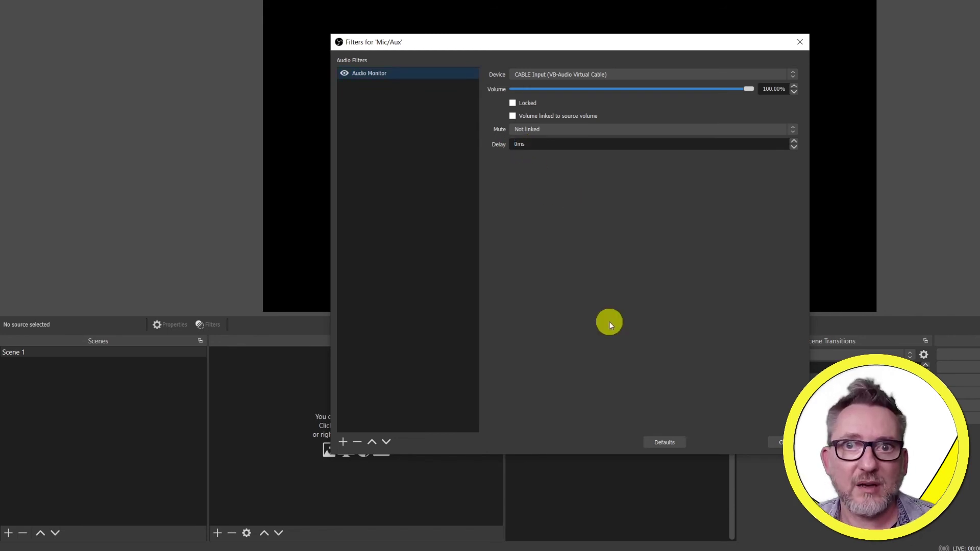
double_click(516, 144)
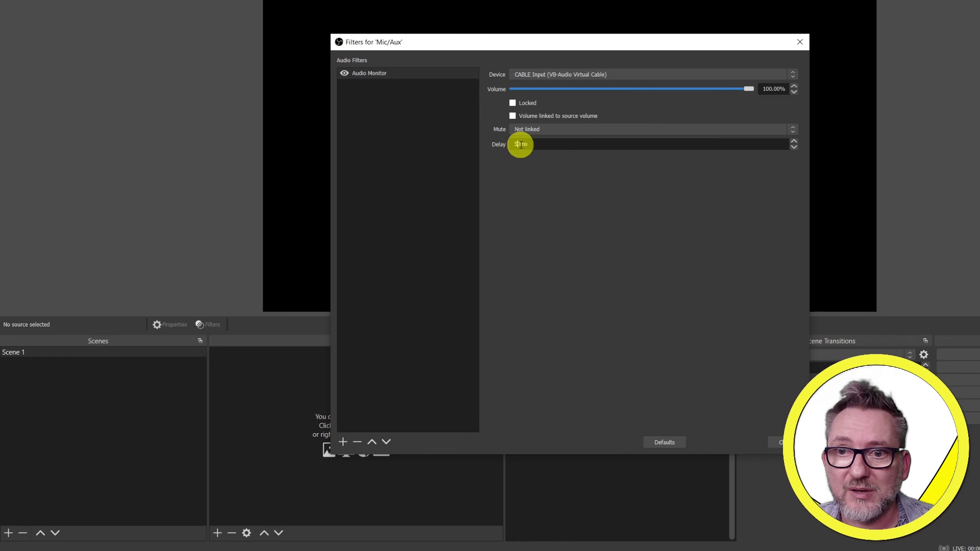
double_click(518, 144)
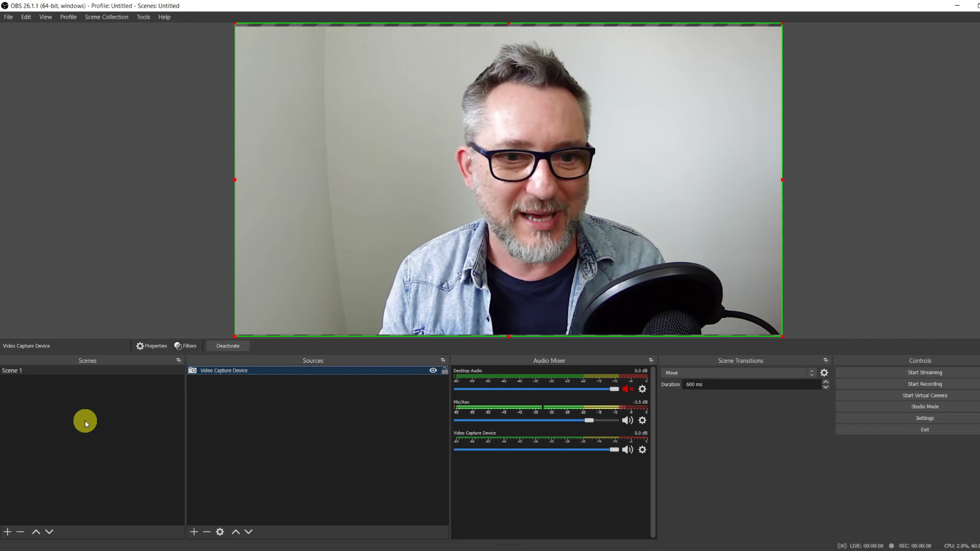
Add a Render Delay filter to the Video Capture Device and enter 500 as its delay
right_click(264, 377)
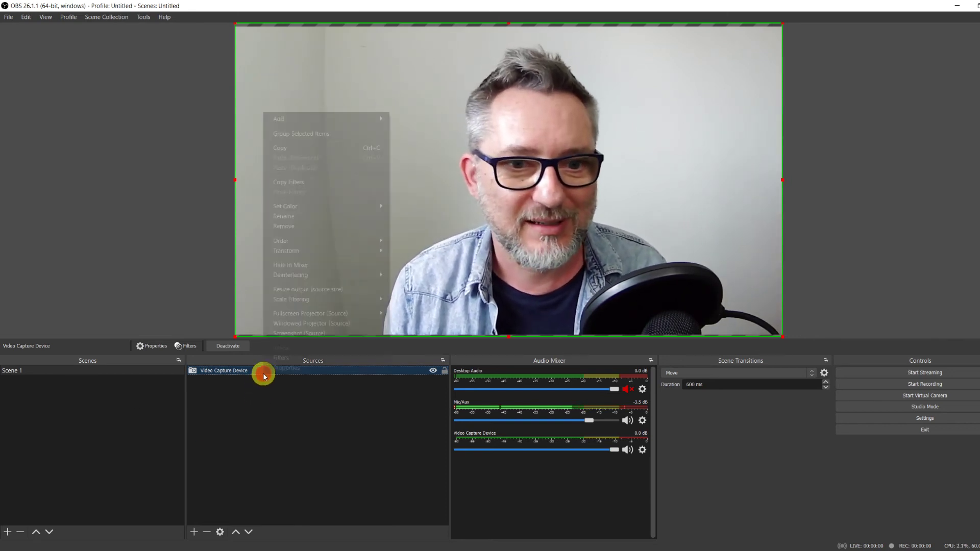
left_click(283, 358)
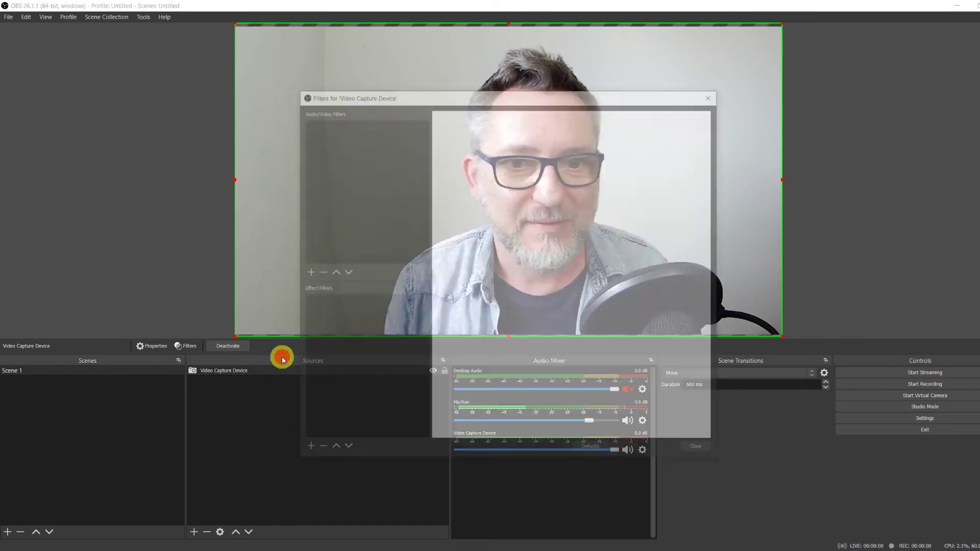
left_click(306, 452)
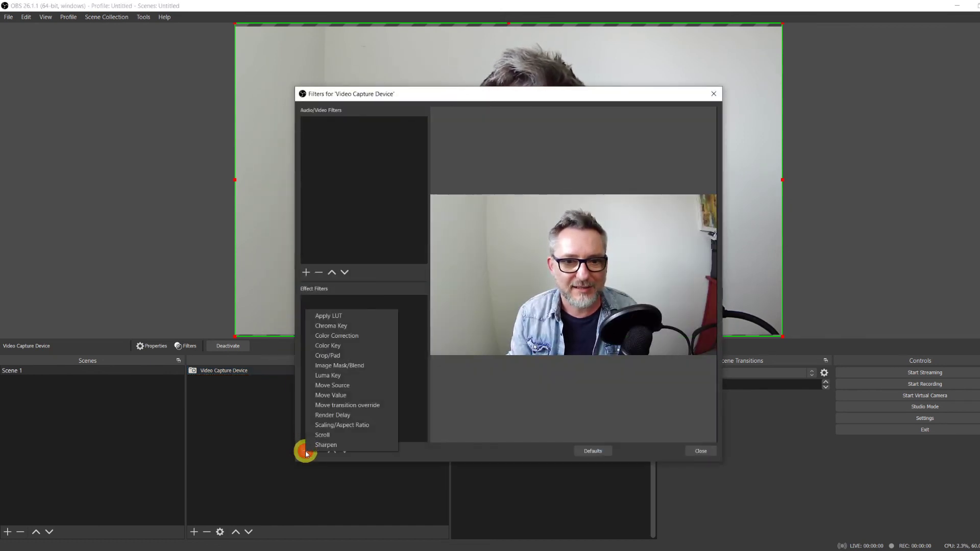
left_click(333, 415)
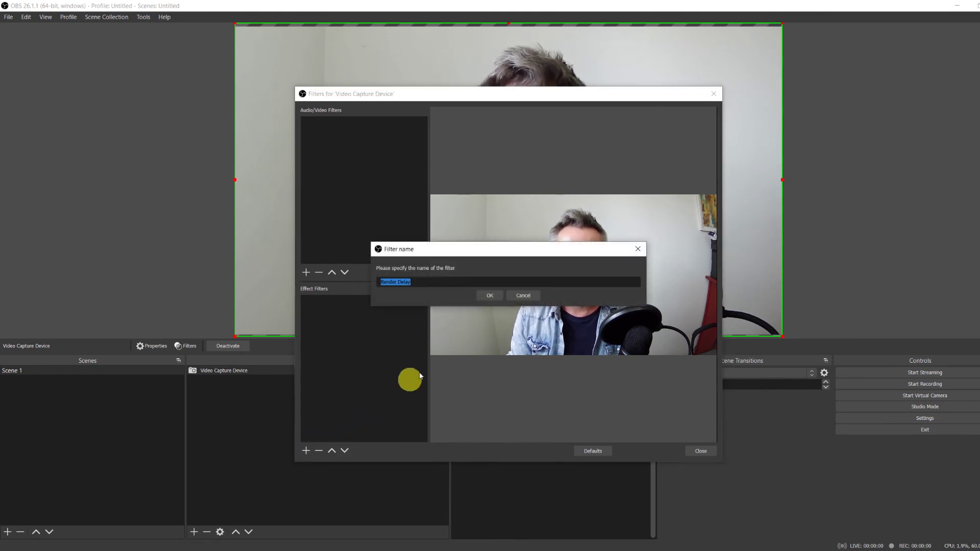
left_click(495, 298)
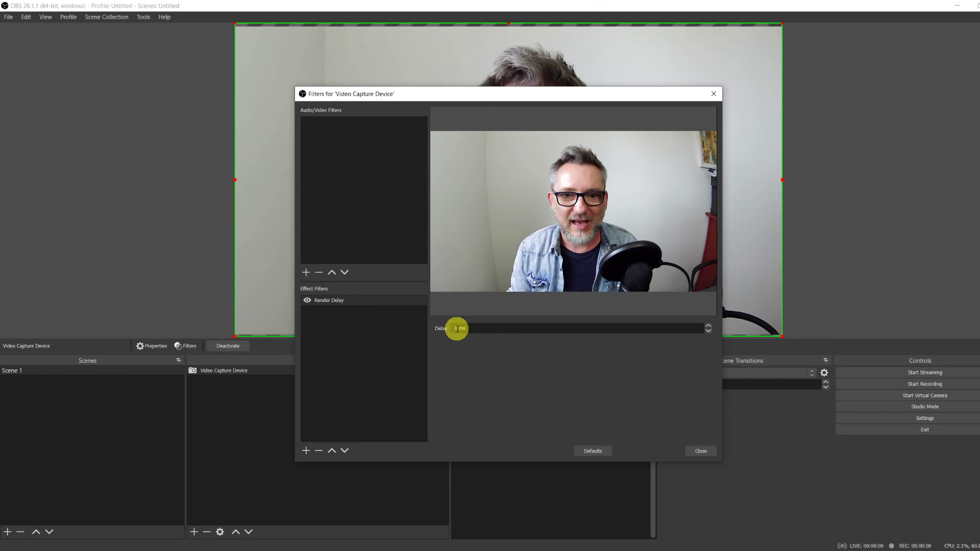
double_click(458, 329)
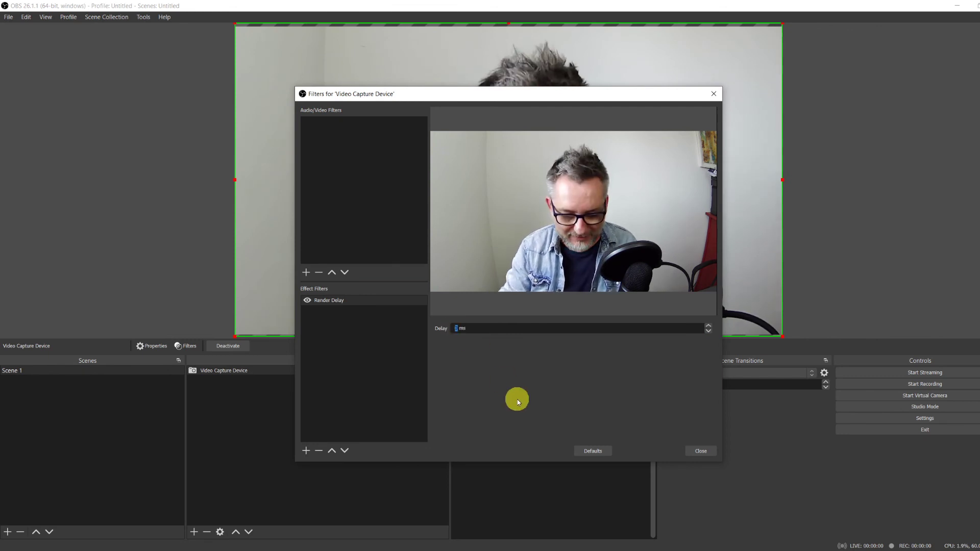
type("5")
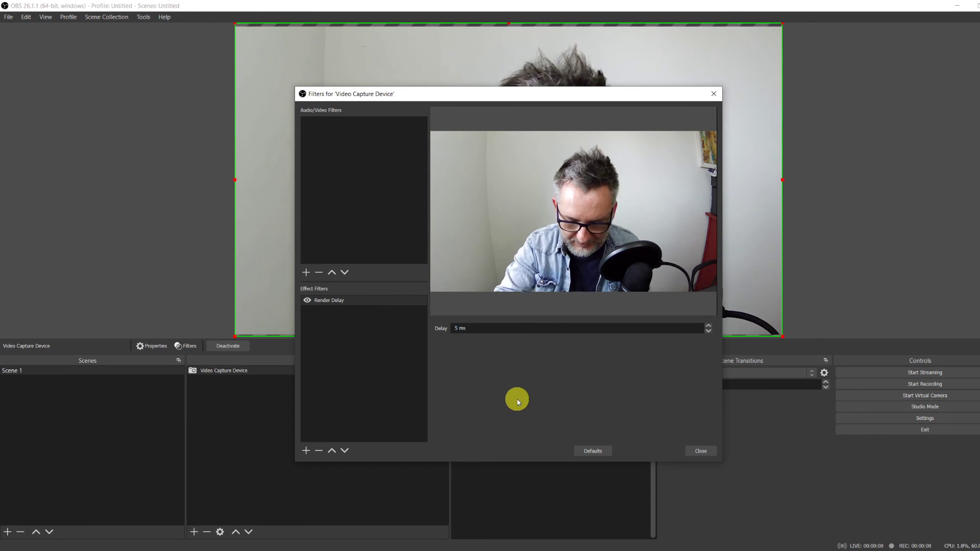
type("00")
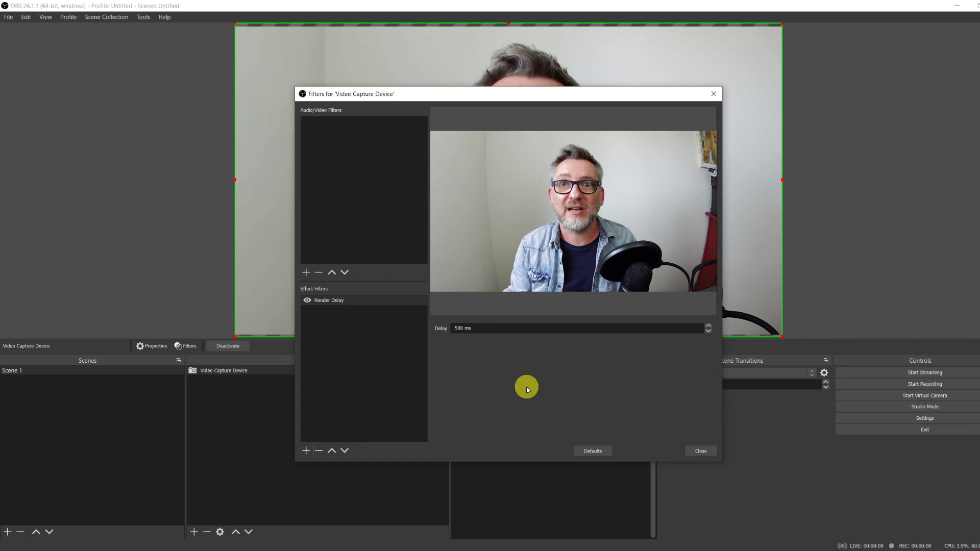
Add a Render Delay 2 filter to the webcam and set its delay to 500 ms
left_click(306, 451)
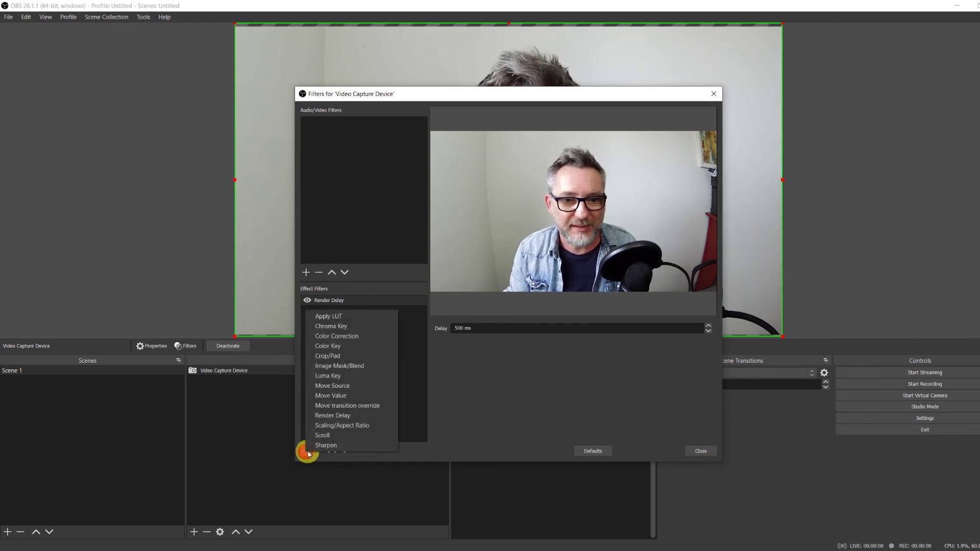
left_click(339, 416)
left_click(497, 296)
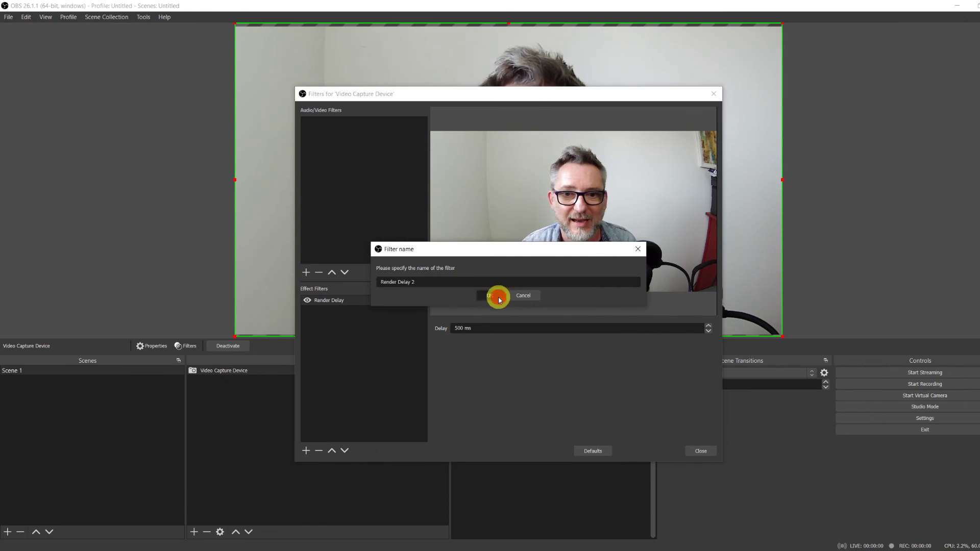
left_click(450, 330)
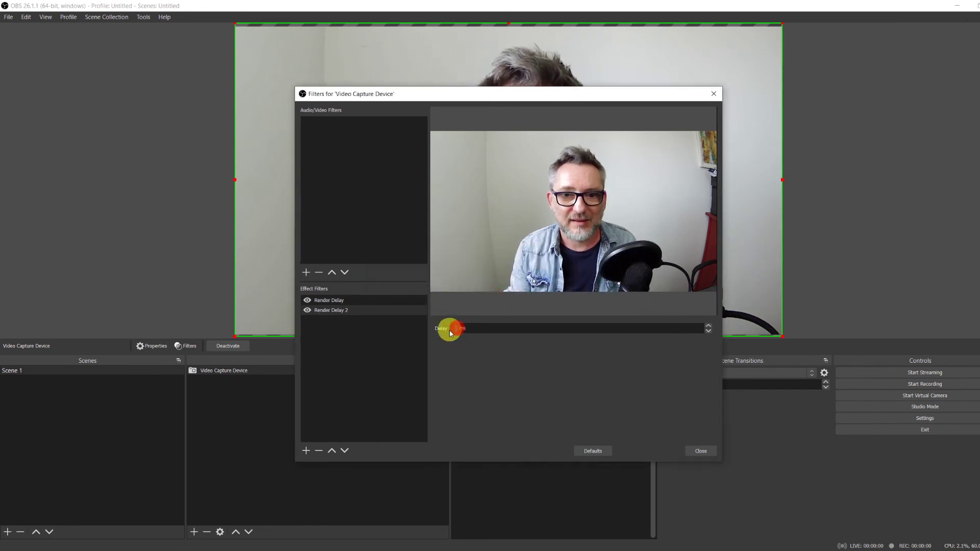
type("500")
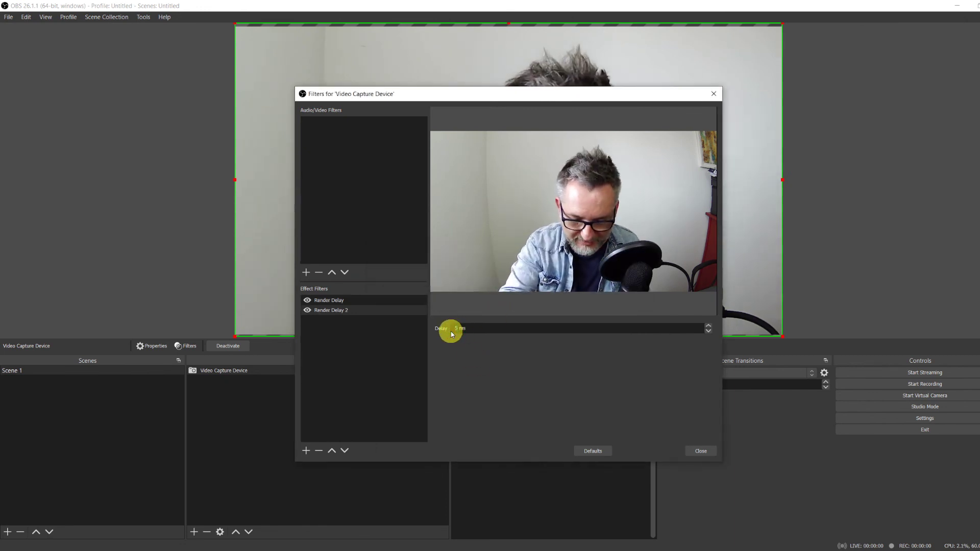